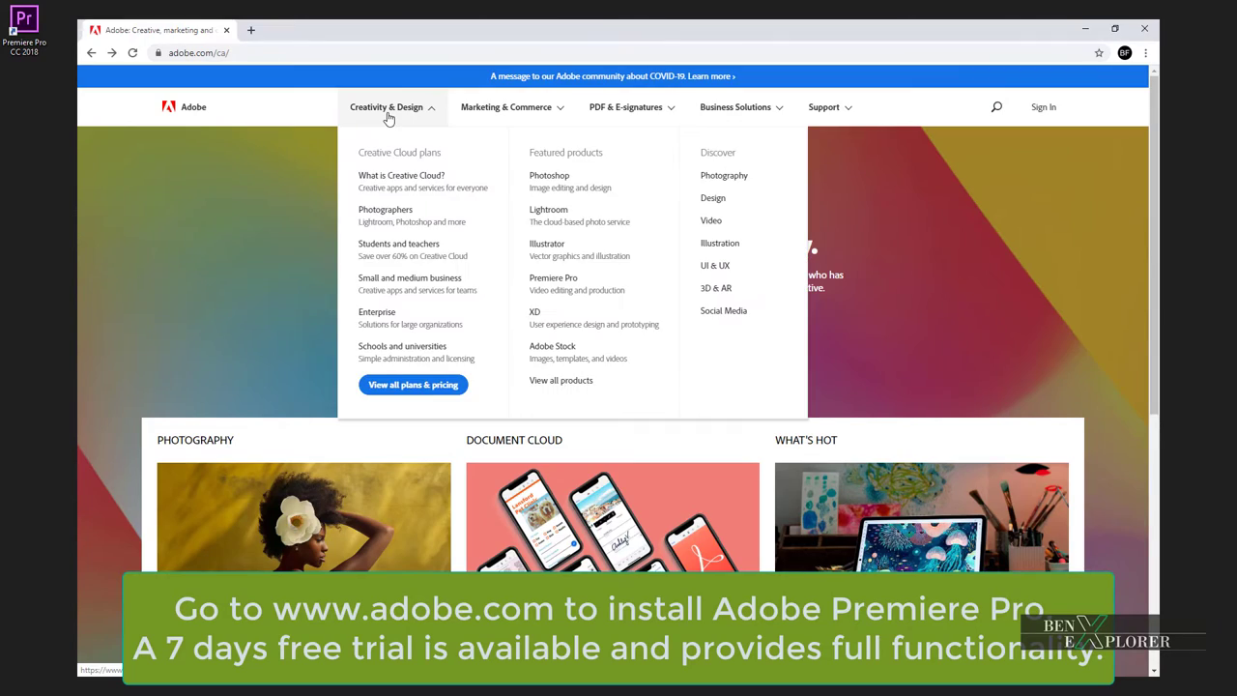
# - Open the Premiere Pro product page on adobe.com
pyautogui.click(537, 271)
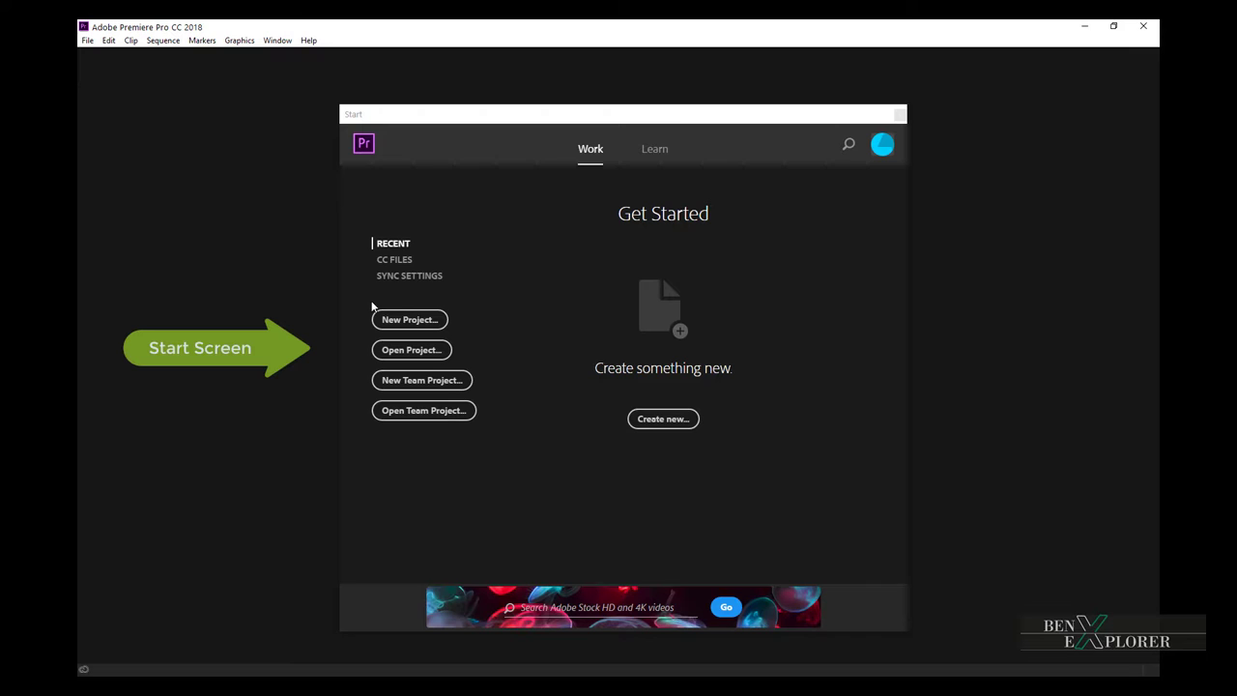
# - Glance at the Learn tutorials, then start a new project named 'Essentials'
pyautogui.click(650, 151)
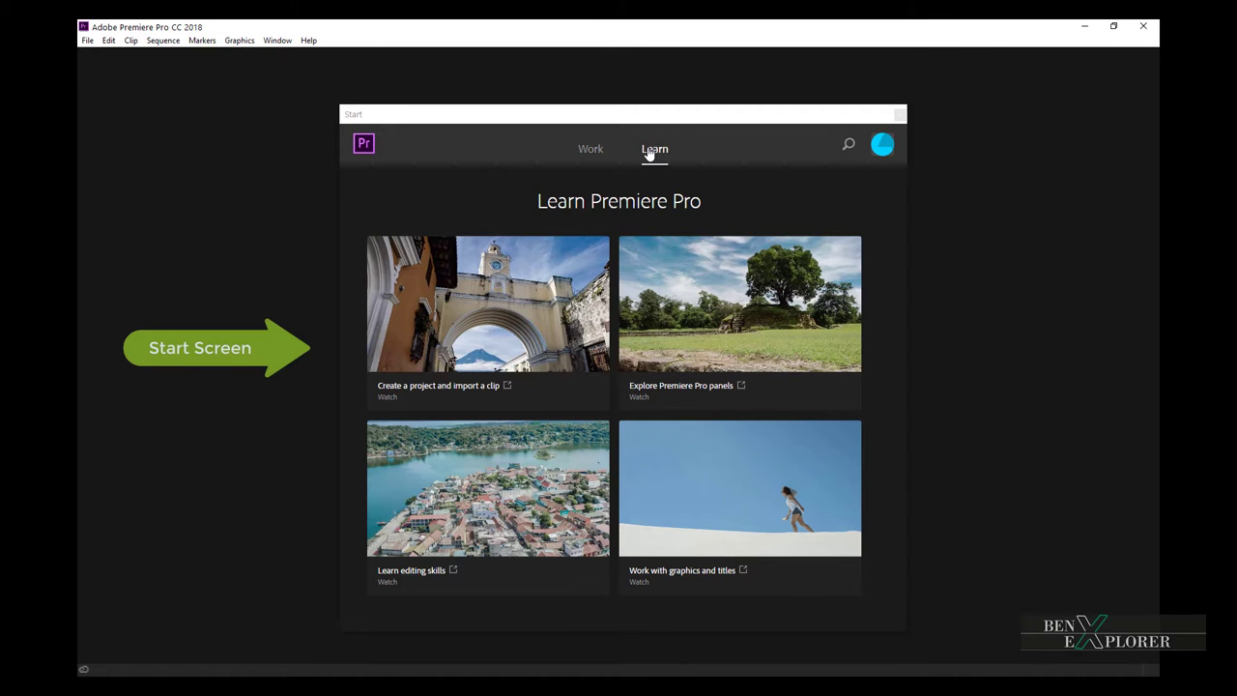
pyautogui.click(590, 157)
pyautogui.click(410, 320)
pyautogui.write('Essentials')
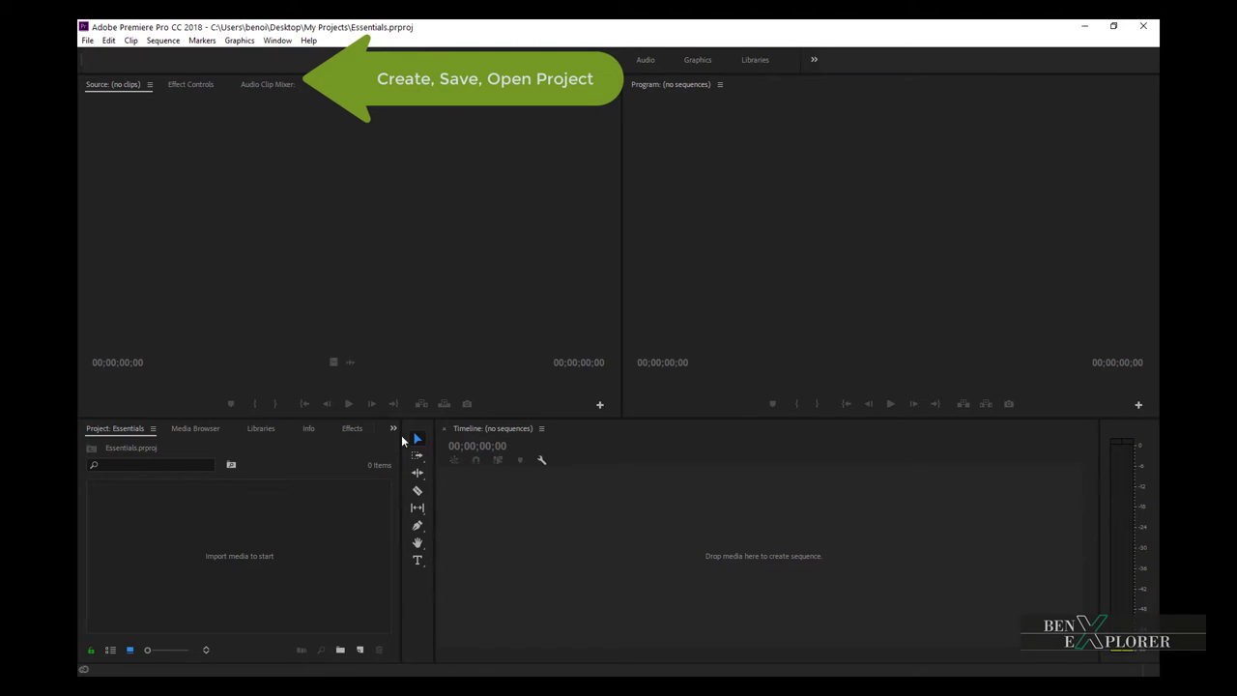
# - Open the existing Essentials.prproj project from File > Open Project
pyautogui.click(87, 41)
pyautogui.click(122, 69)
pyautogui.click(565, 315)
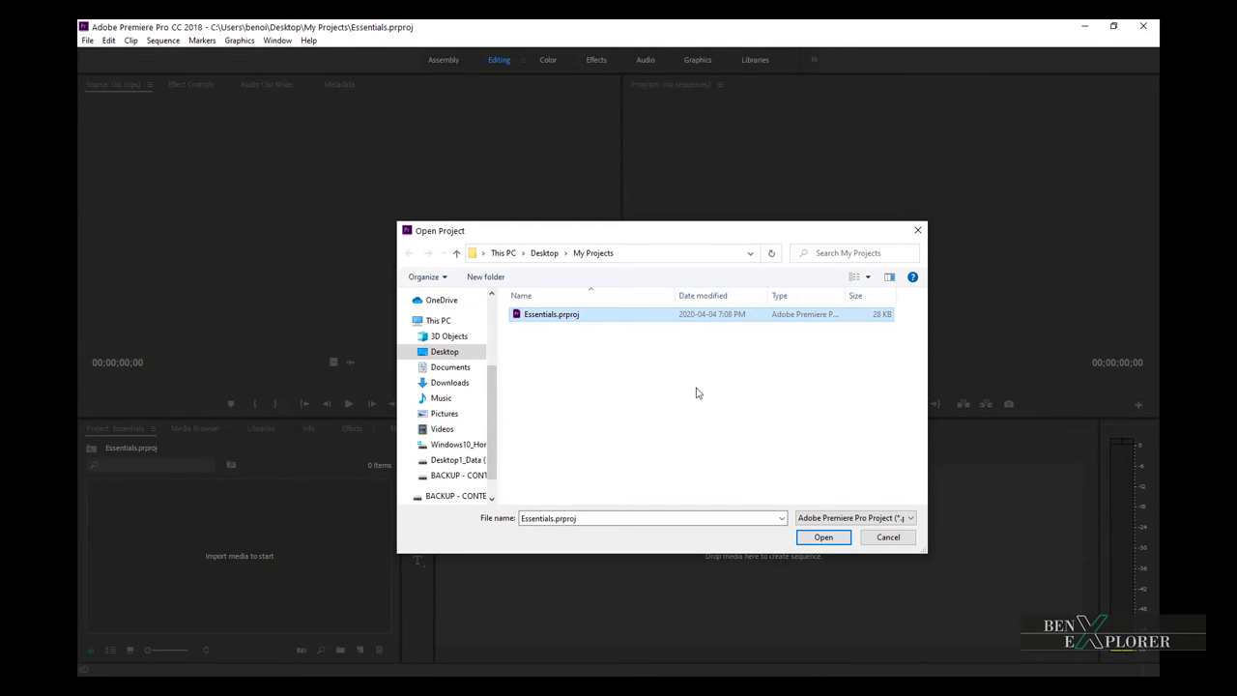
pyautogui.click(823, 537)
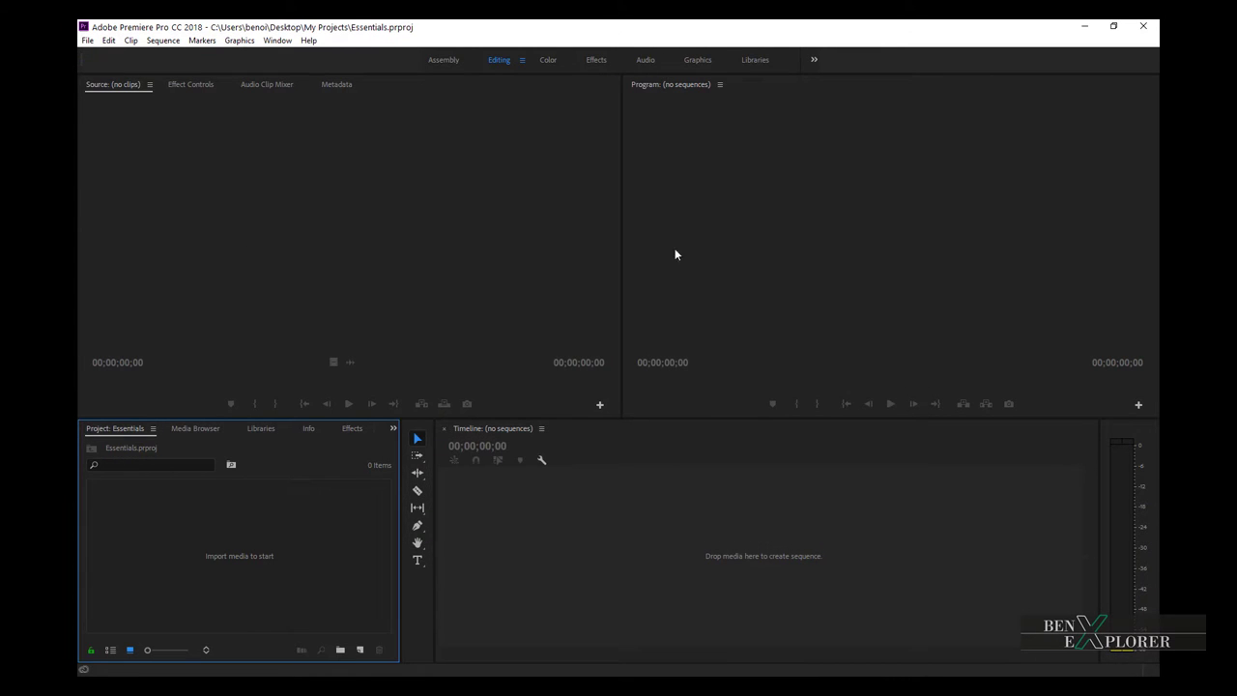
# - Switch to the Effects workspace and back to Editing, then show the Window menu
pyautogui.click(597, 60)
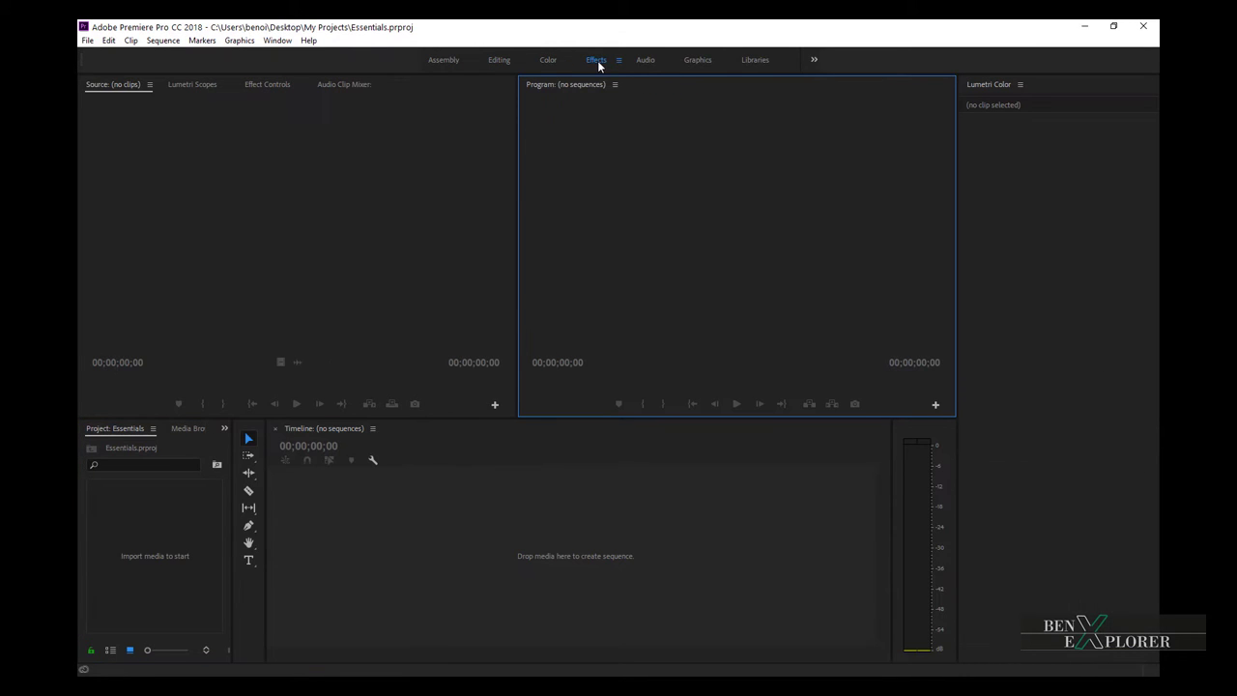
pyautogui.click(498, 60)
pyautogui.click(277, 41)
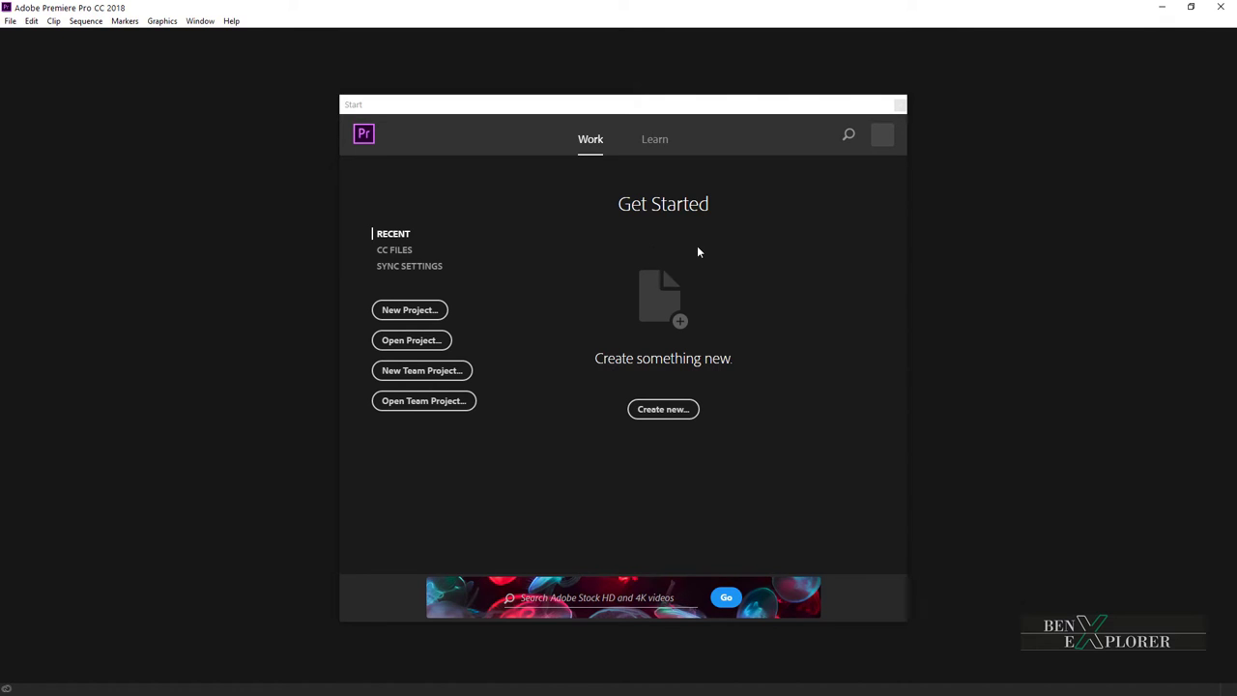
pyautogui.click(11, 20)
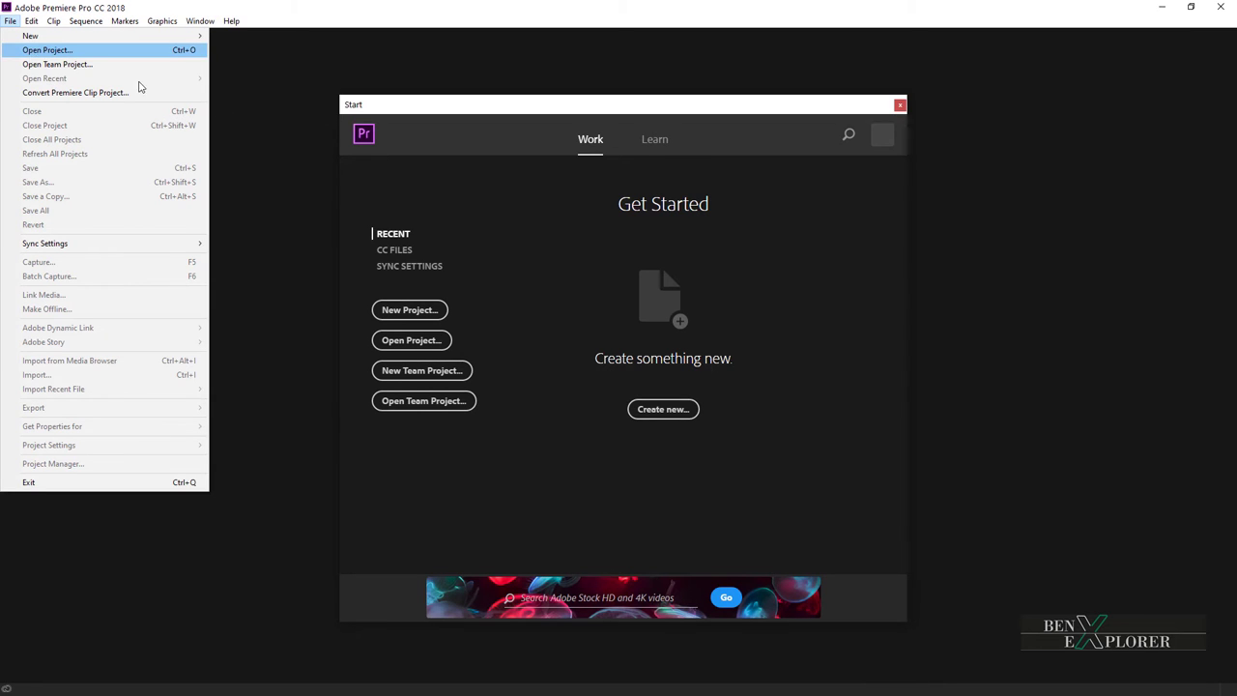
pyautogui.click(654, 138)
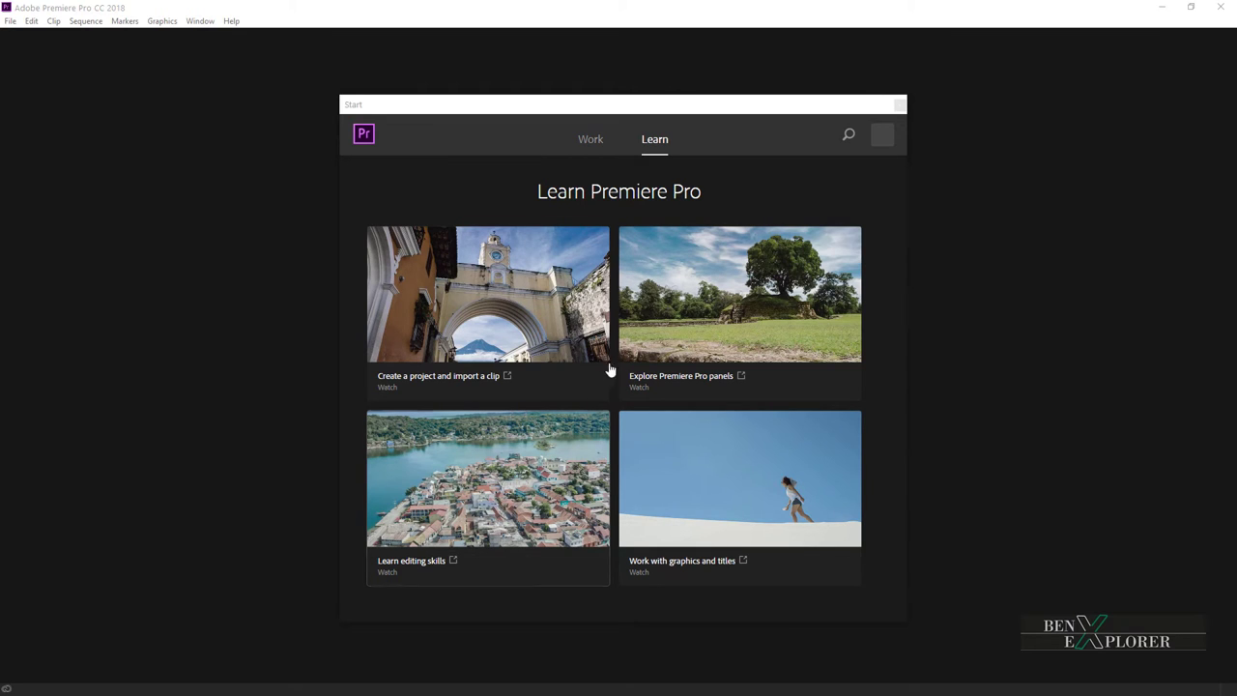
pyautogui.click(599, 150)
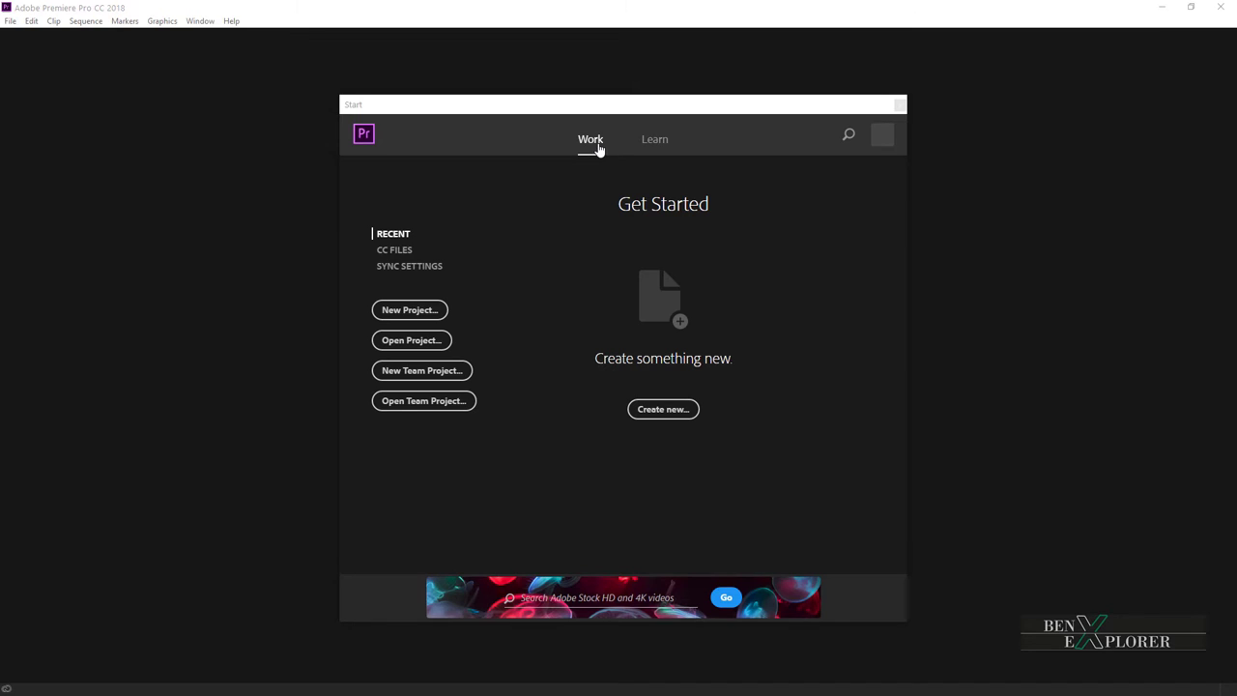
# - Start a new project named 'Essentials' and browse for its save location
pyautogui.click(411, 310)
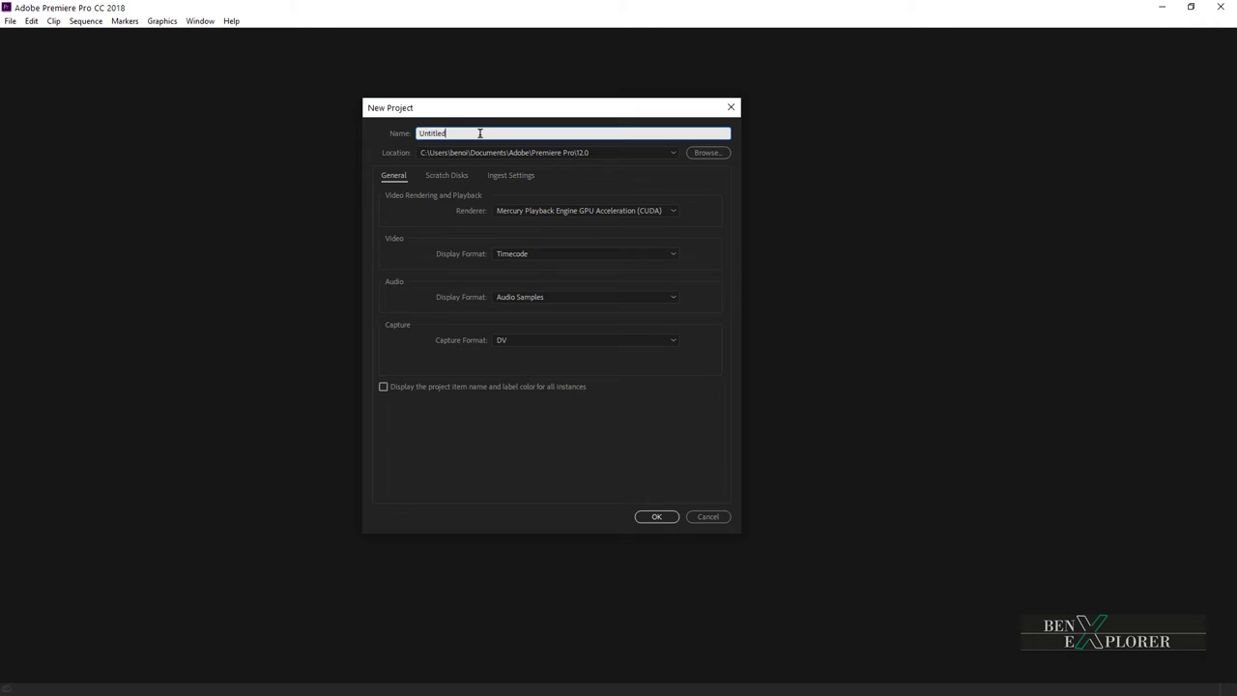
pyautogui.write('Es')
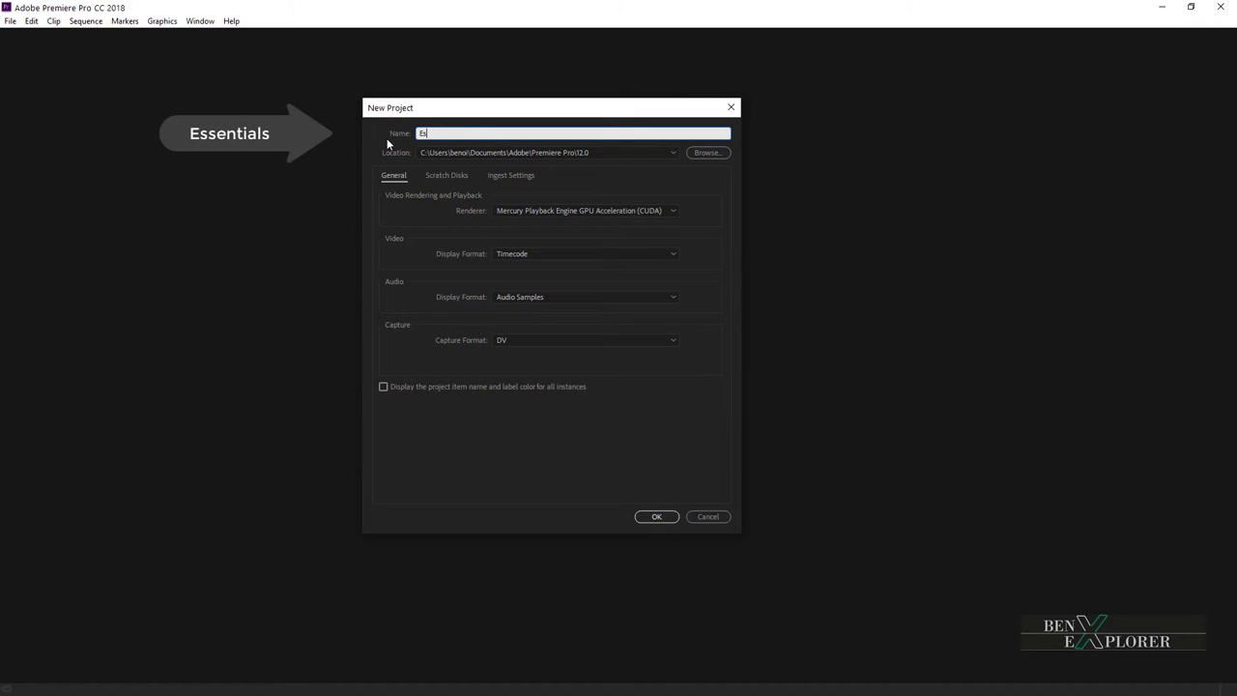
pyautogui.write('sentials')
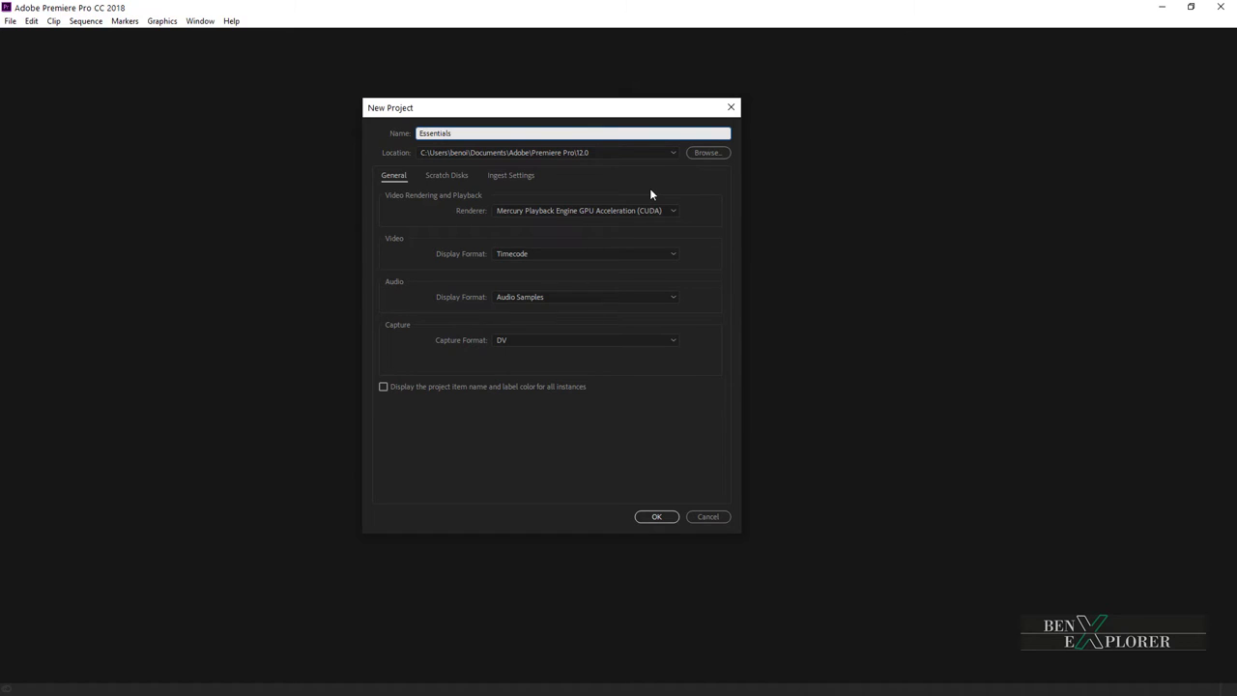
pyautogui.click(707, 154)
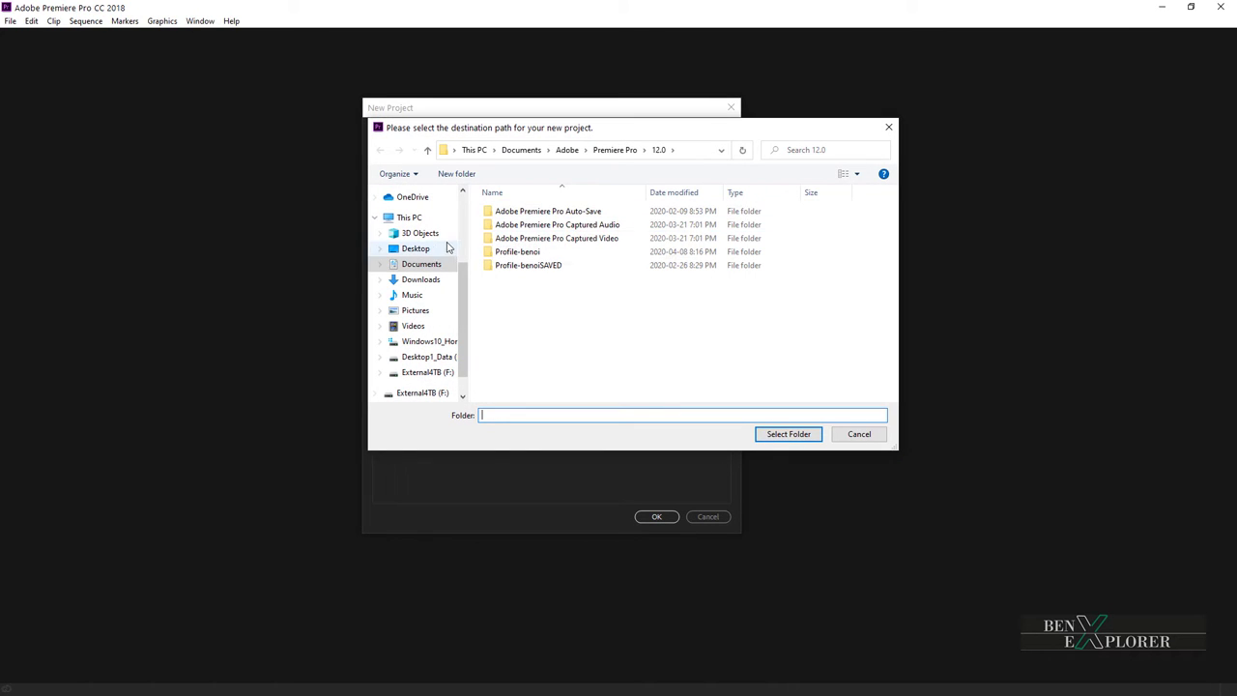
# - Create a 'My Projects' folder on the Desktop and select it as the project location
pyautogui.click(429, 248)
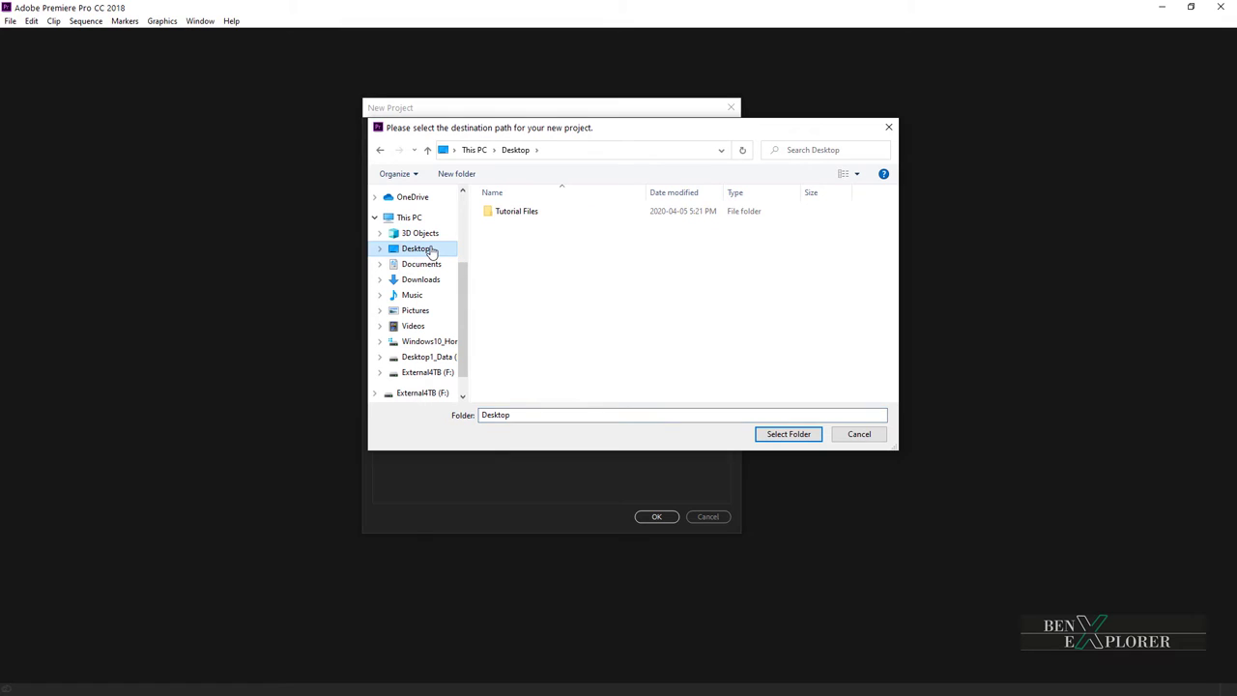
pyautogui.rightClick(548, 272)
pyautogui.moveTo(663, 469)
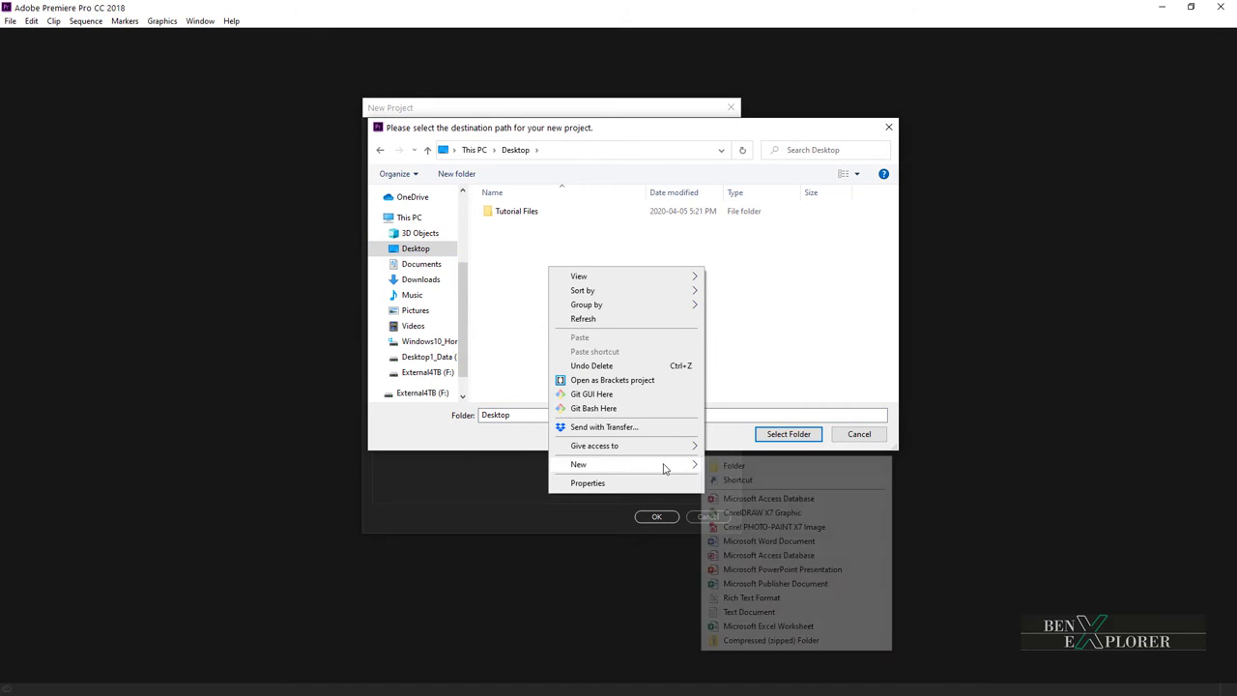
pyautogui.click(718, 466)
pyautogui.write('My')
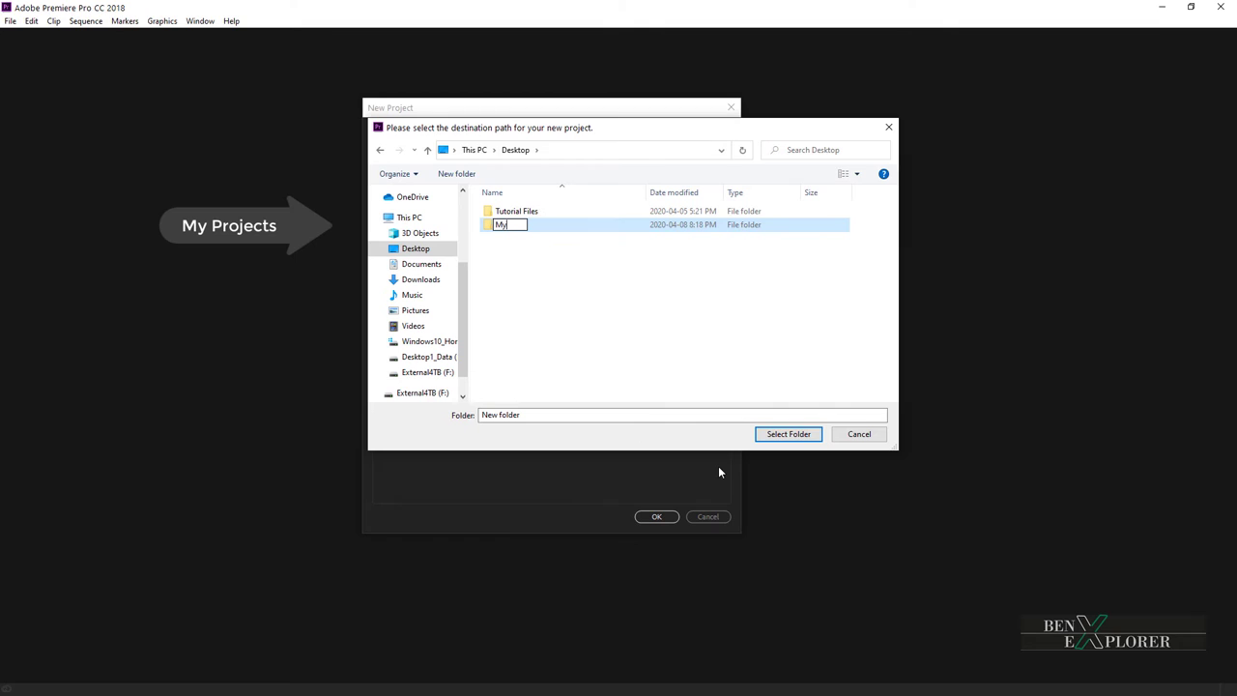
pyautogui.write(' Projects')
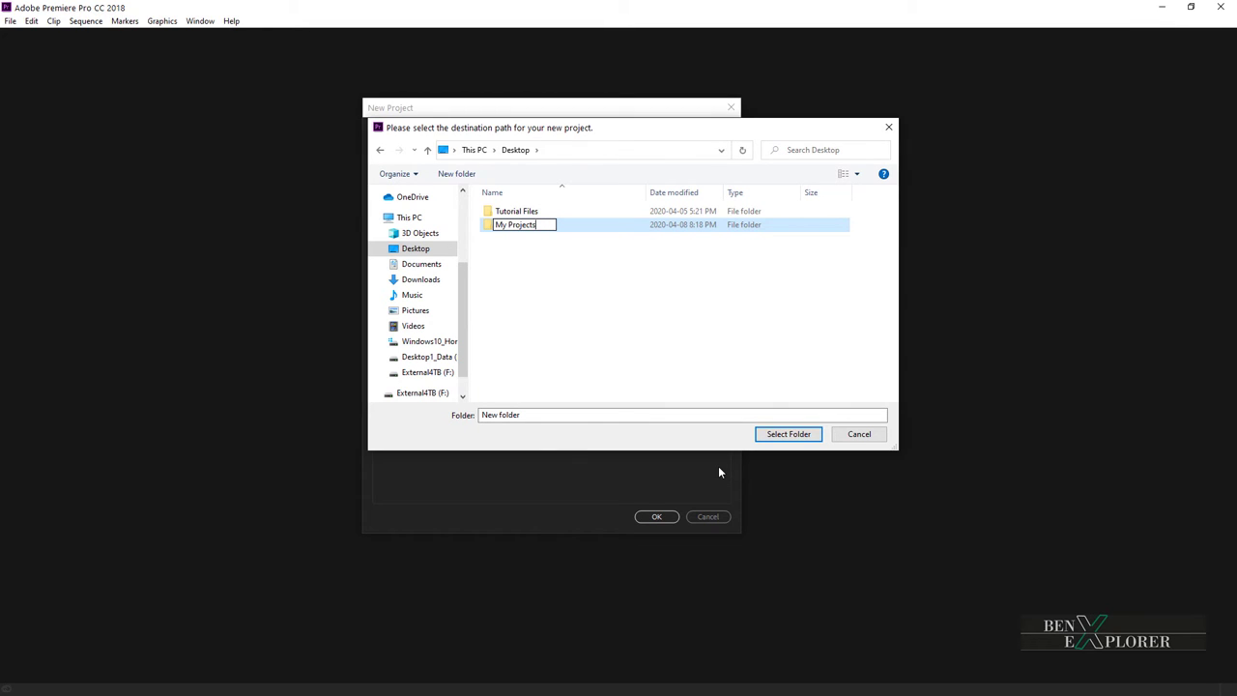
pyautogui.moveTo(508, 224); pyautogui.dragTo(493, 224)
pyautogui.press('Return')
pyautogui.doubleClick(494, 224)
pyautogui.click(757, 434)
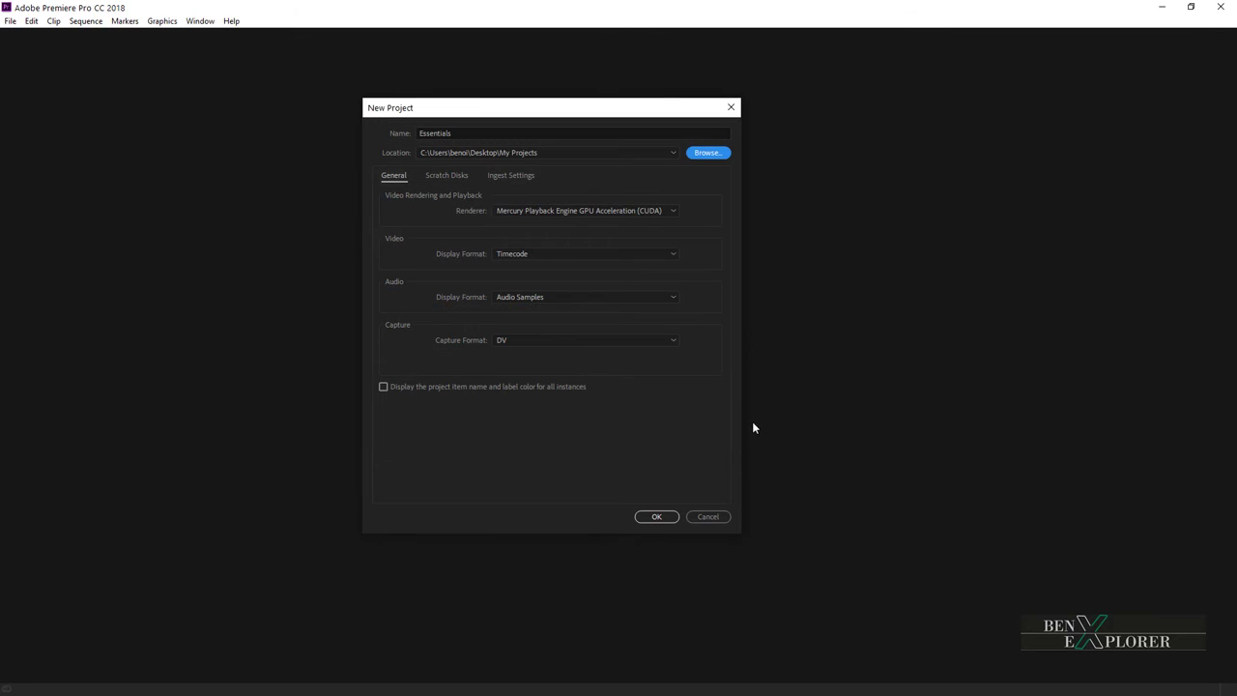
pyautogui.click(674, 213)
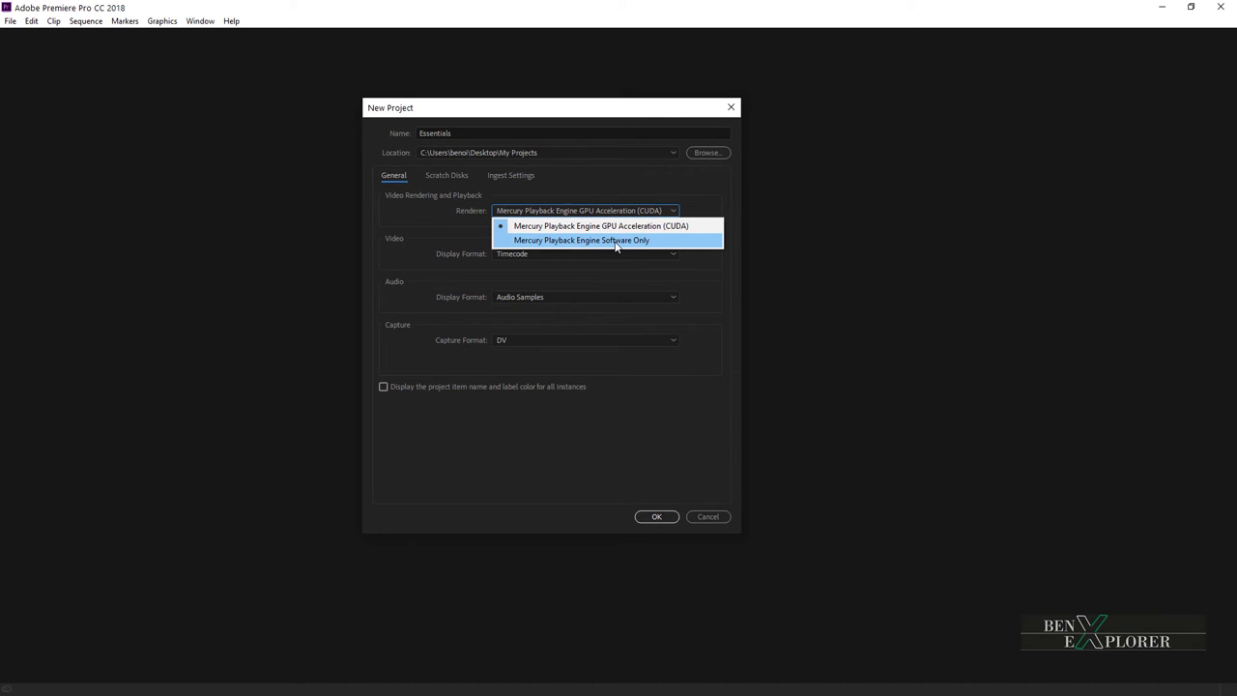
pyautogui.click(672, 181)
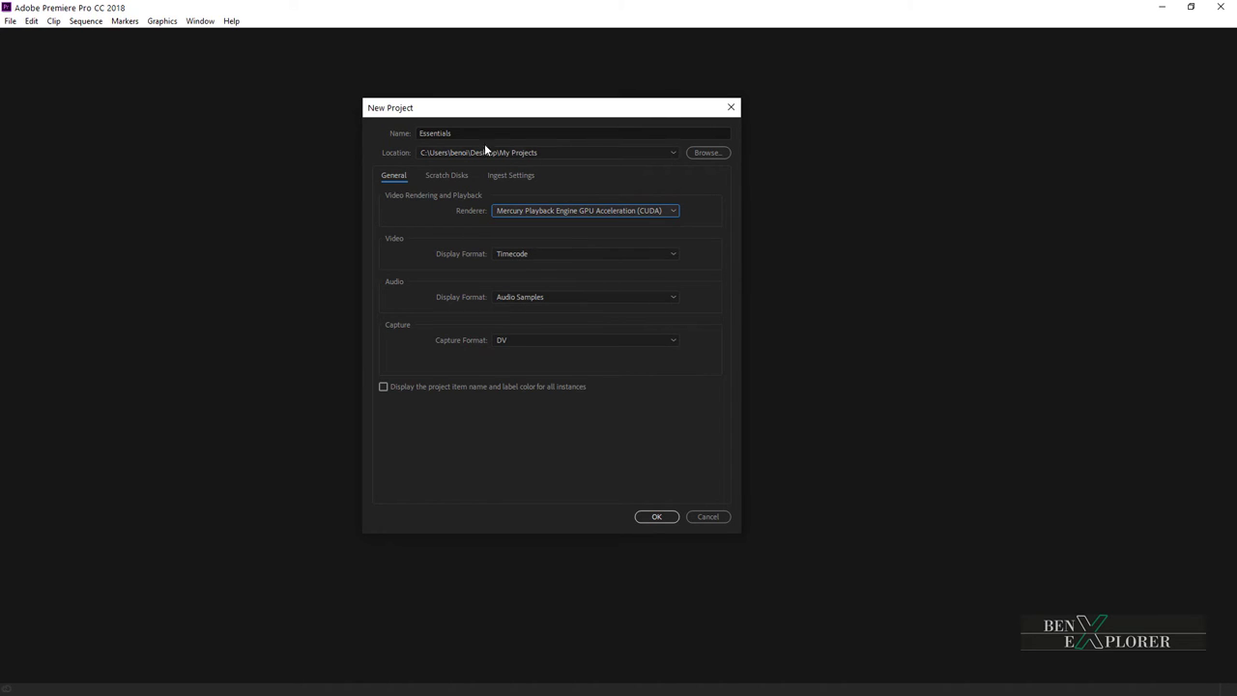
pyautogui.click(448, 176)
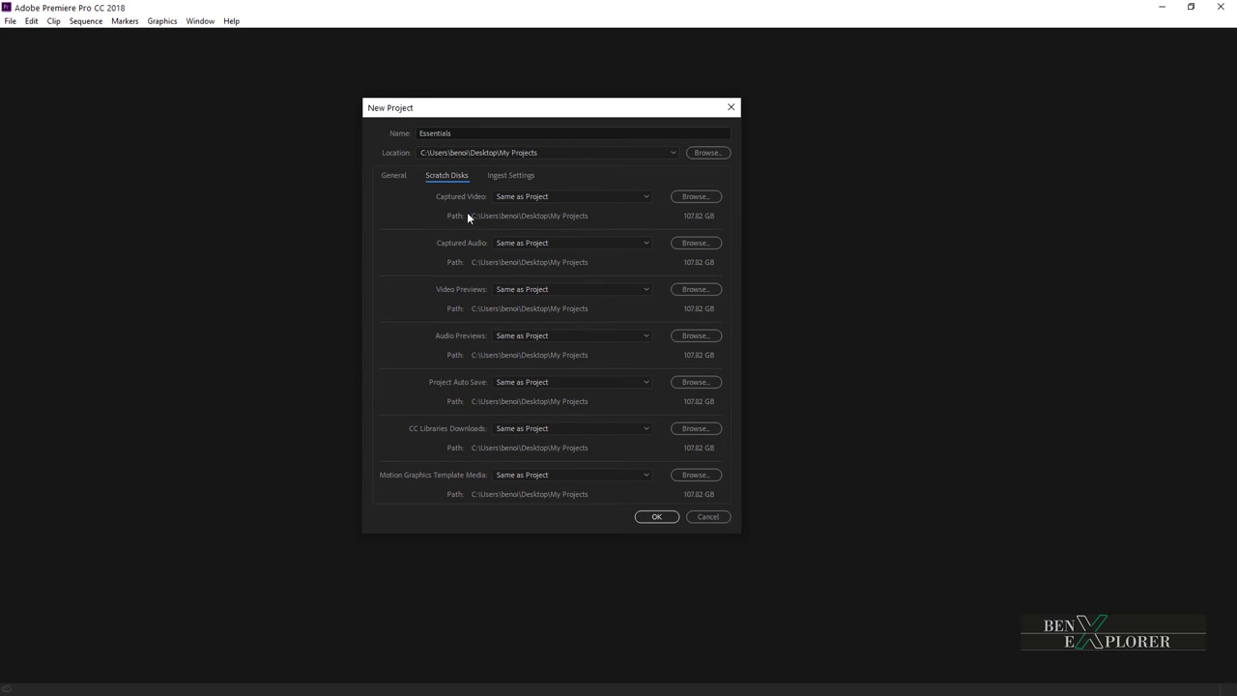
pyautogui.click(398, 176)
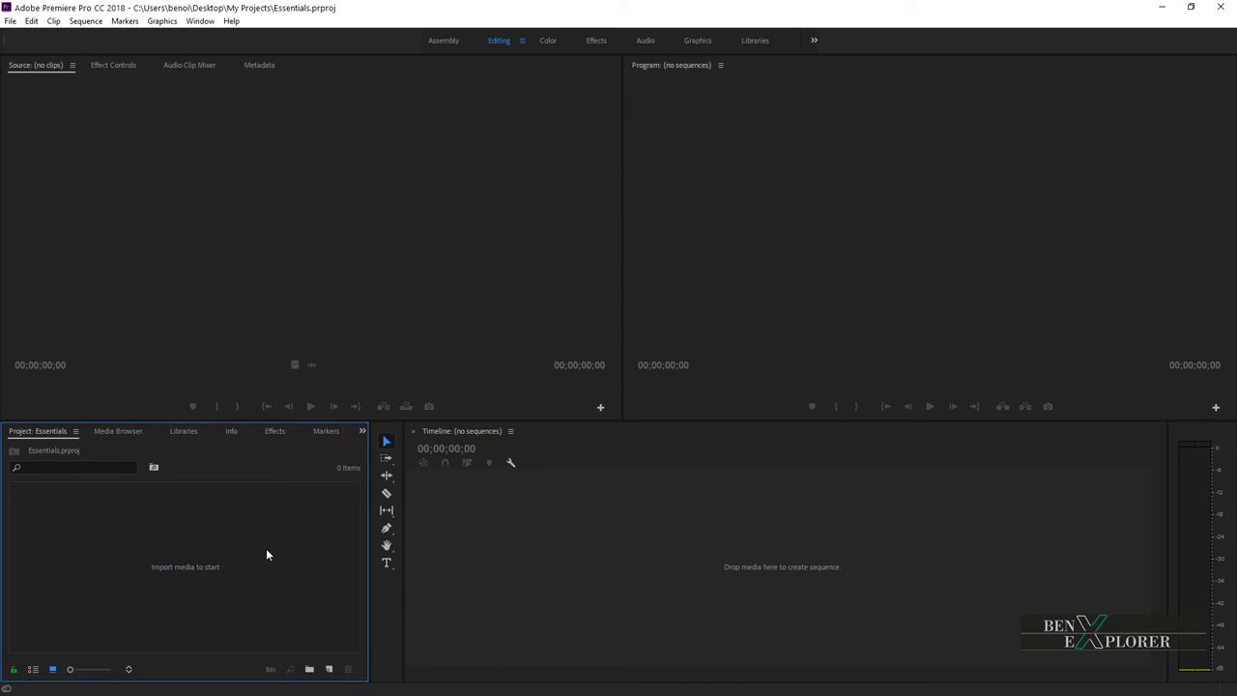
# - Save the Essentials project with File > Save
pyautogui.click(9, 22)
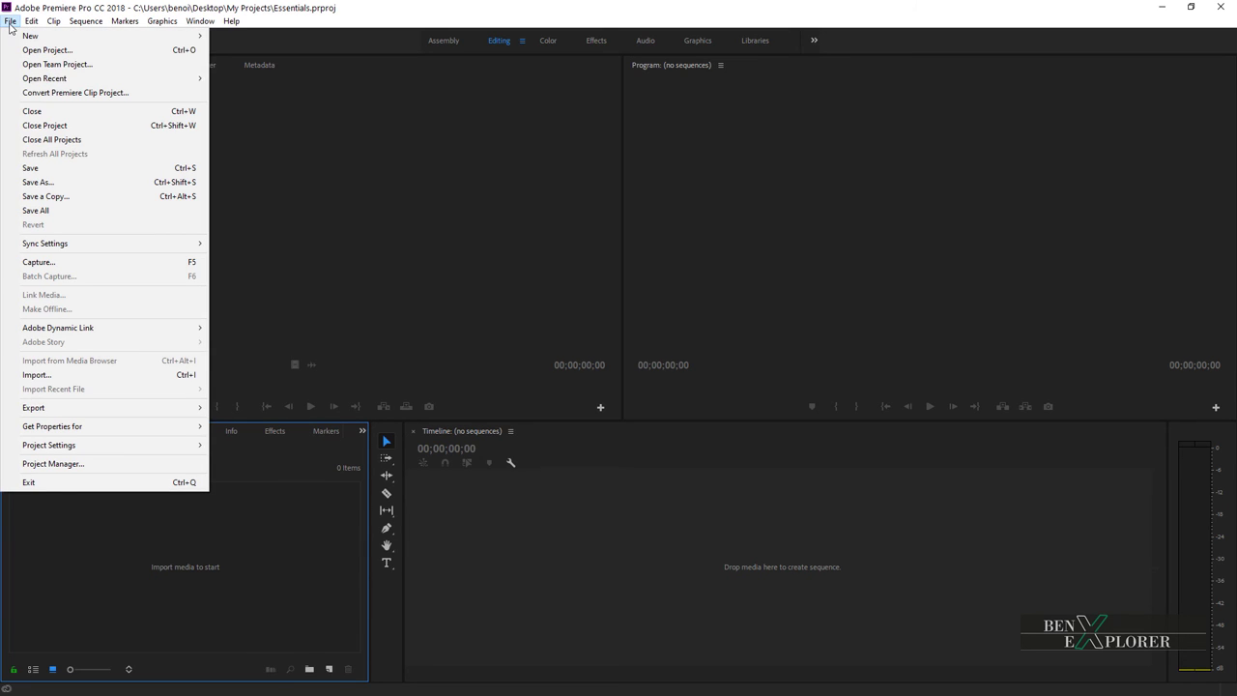
pyautogui.click(27, 167)
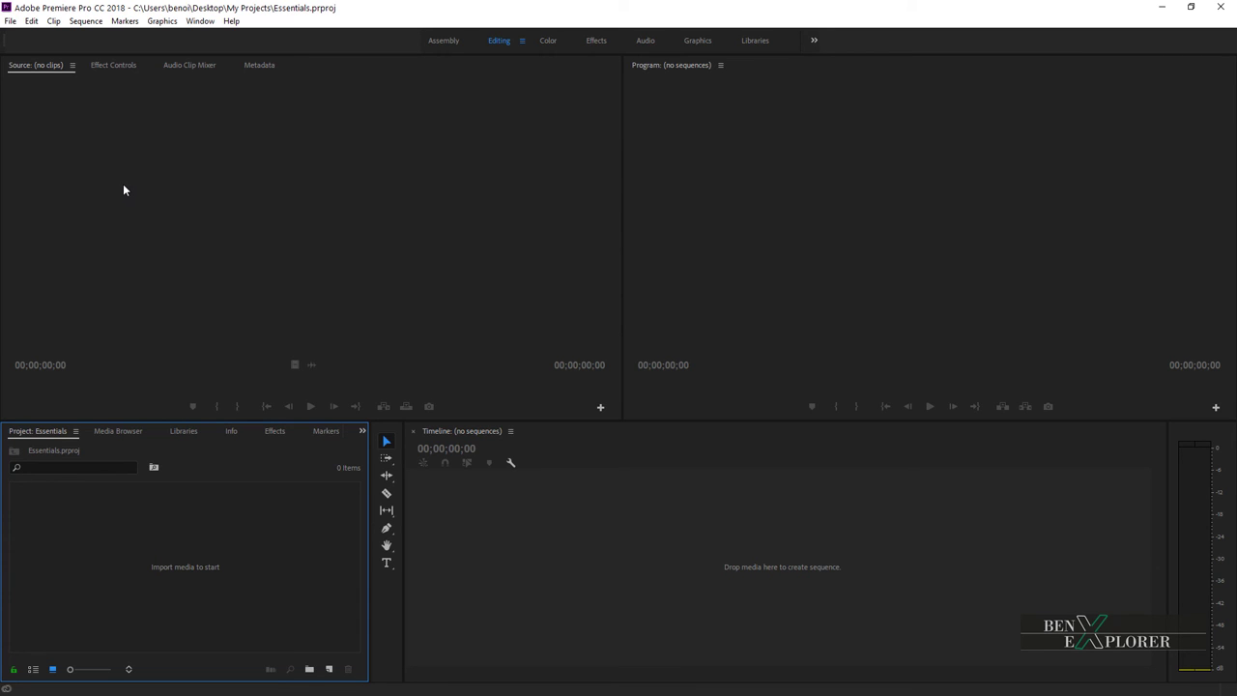
# - Exit Premiere Pro and relaunch it from the desktop shortcut
pyautogui.click(10, 20)
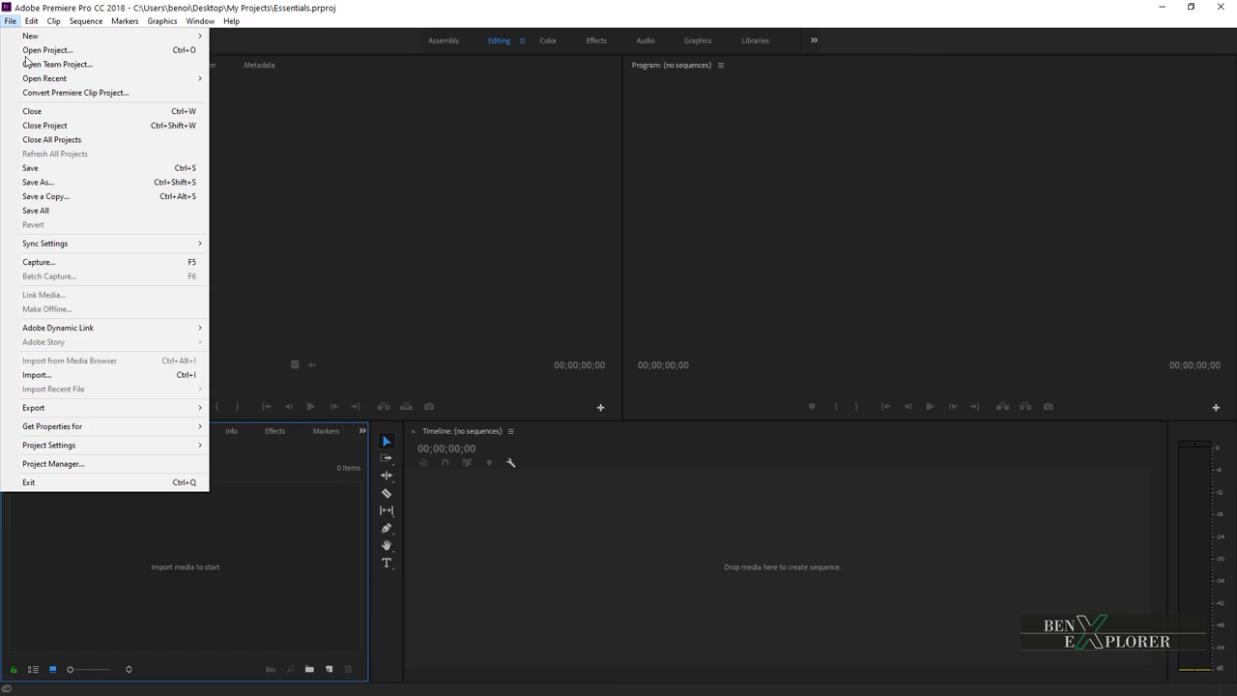
pyautogui.click(82, 482)
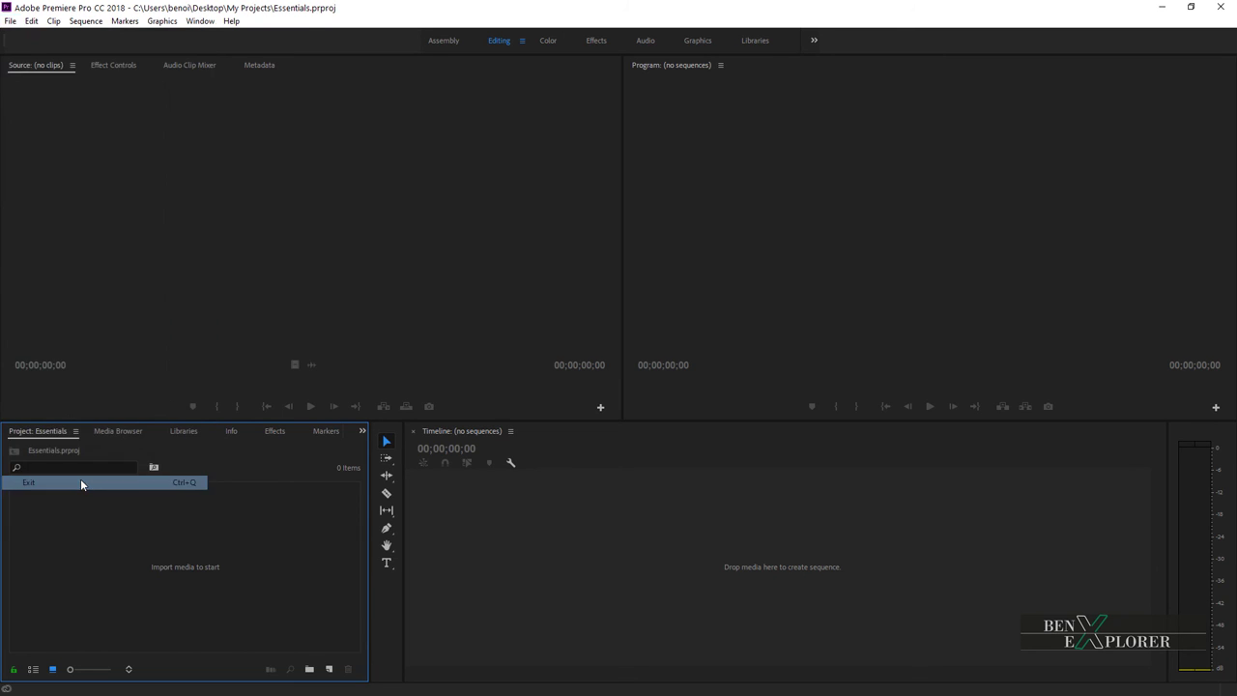
pyautogui.doubleClick(35, 28)
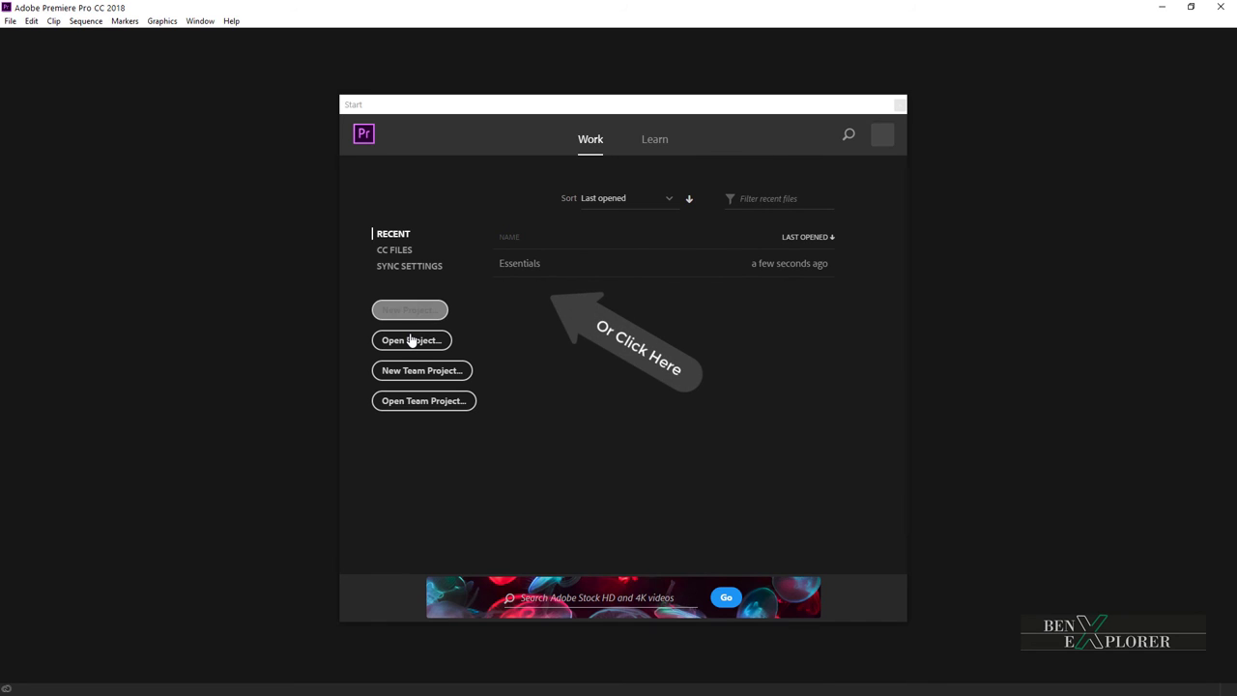
# - Reopen Essentials.prproj from the Desktop's My Projects folder
pyautogui.click(411, 340)
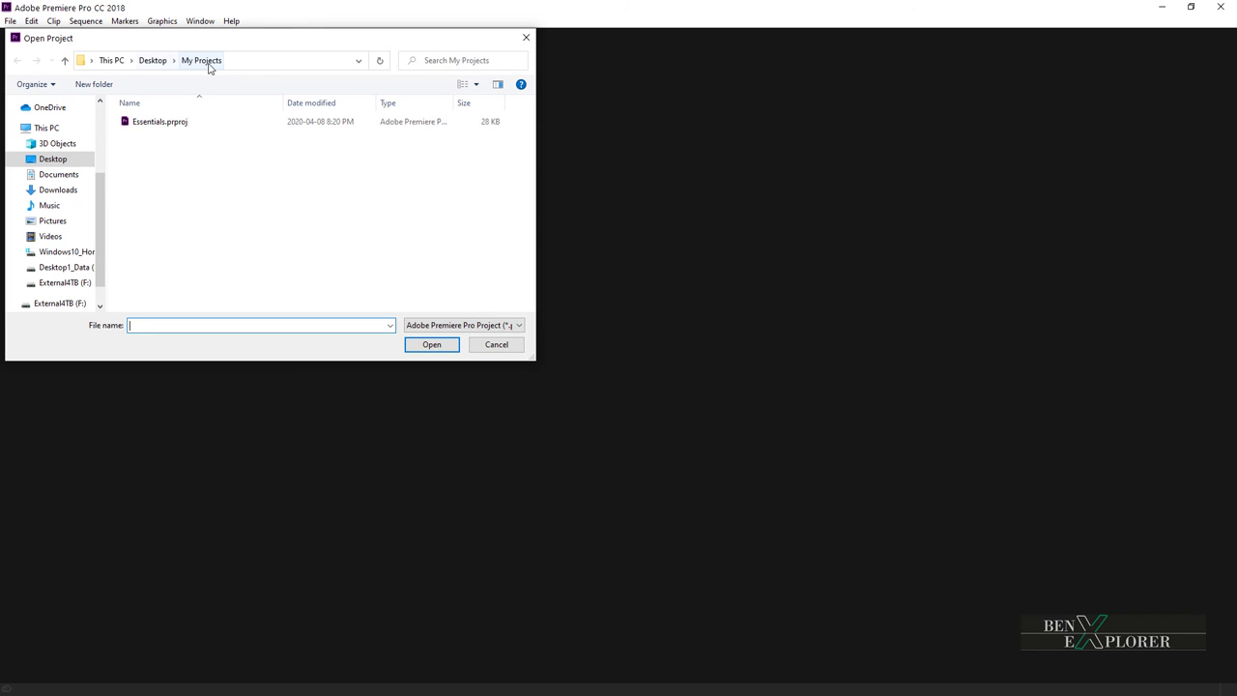
pyautogui.click(176, 122)
pyautogui.click(431, 345)
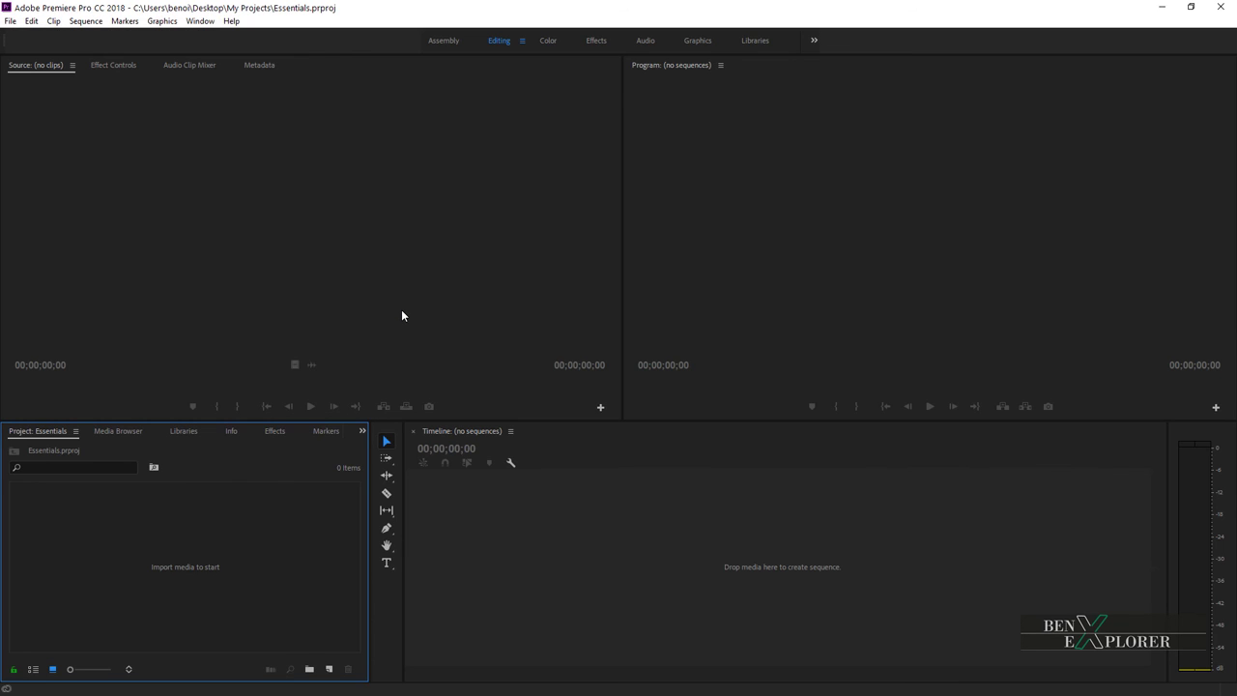
pyautogui.click(9, 20)
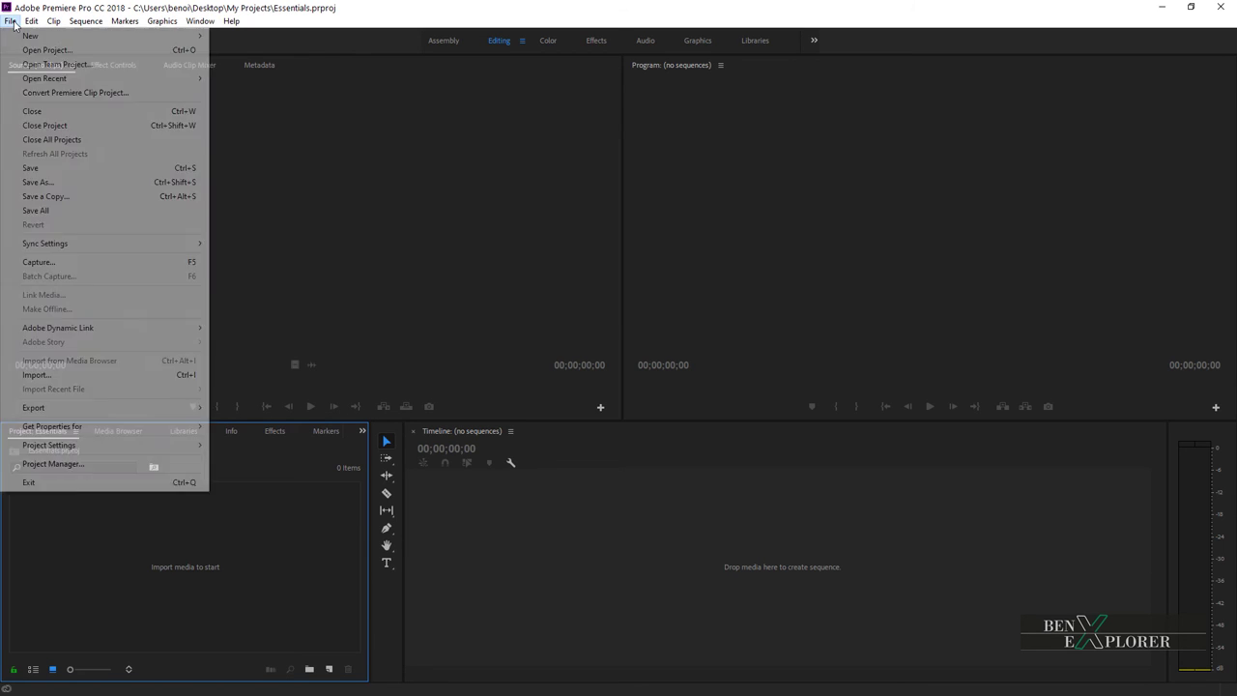
pyautogui.click(27, 52)
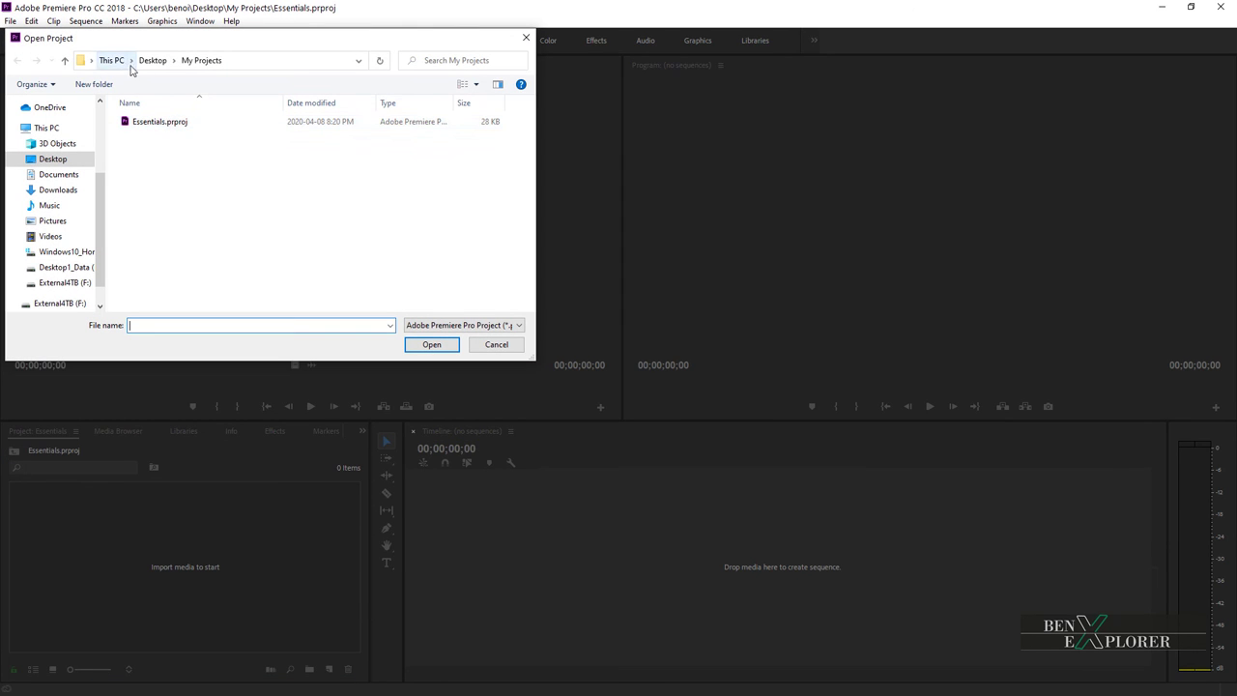
pyautogui.click(155, 121)
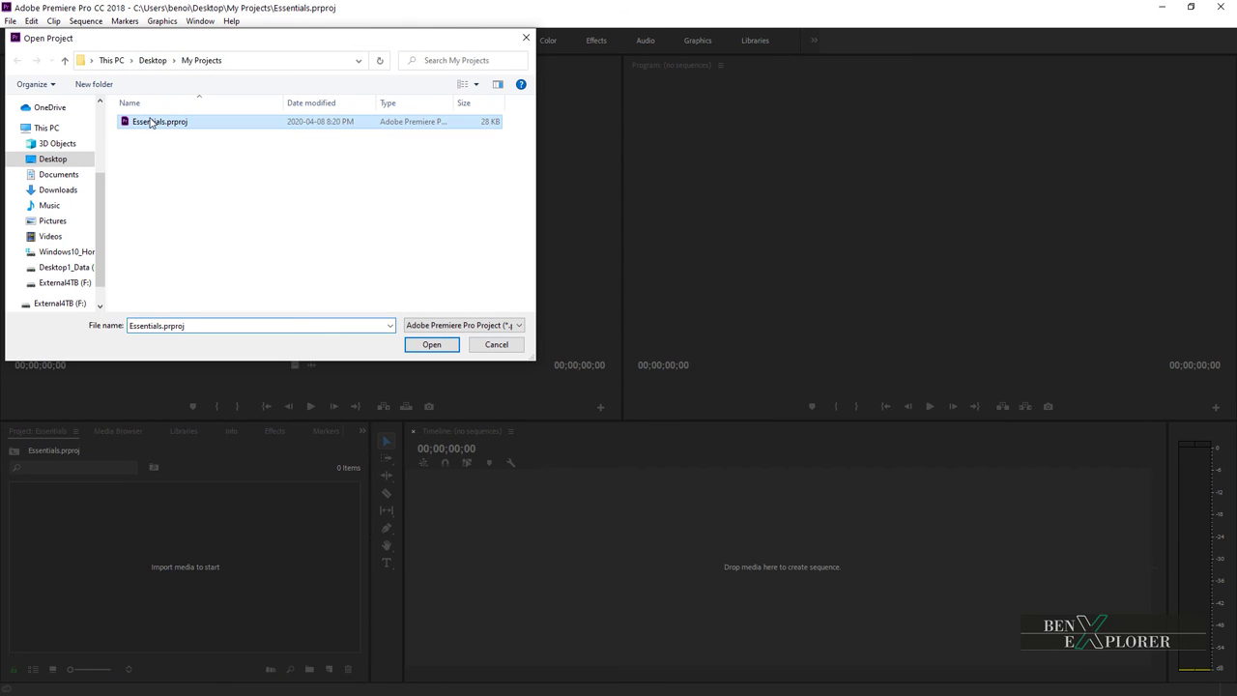
pyautogui.click(494, 346)
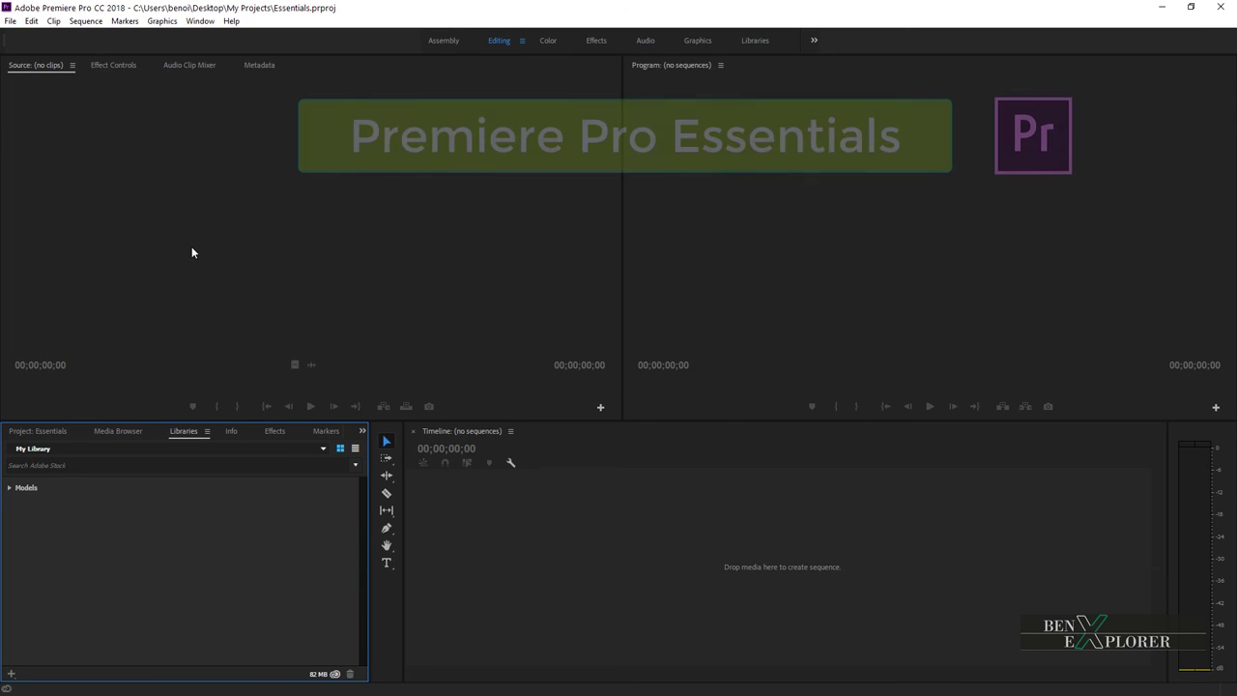